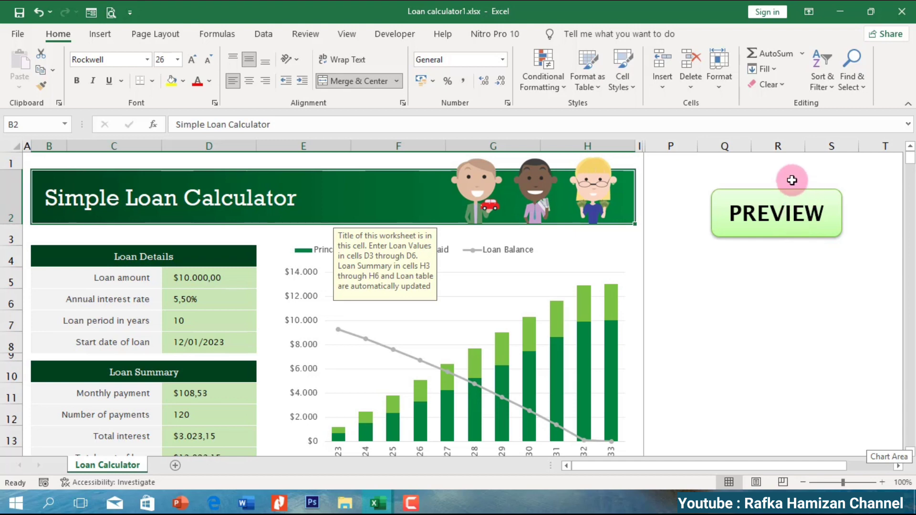
- Page through the loan calculator's print preview, then close it
{"action": "left_click", "coordinate": [764, 210]}
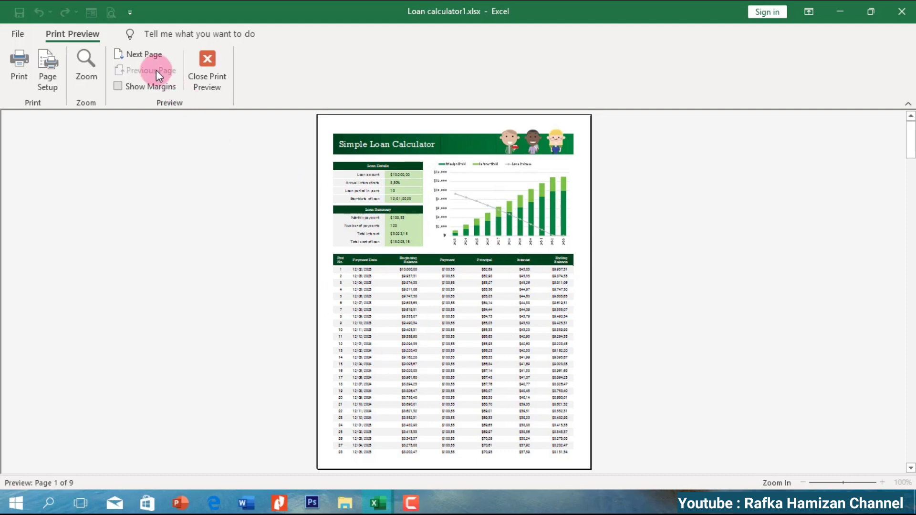
{"action": "left_click", "coordinate": [141, 53]}
{"action": "left_click", "coordinate": [141, 53]}
{"action": "left_click", "coordinate": [143, 73]}
{"action": "left_click", "coordinate": [143, 73]}
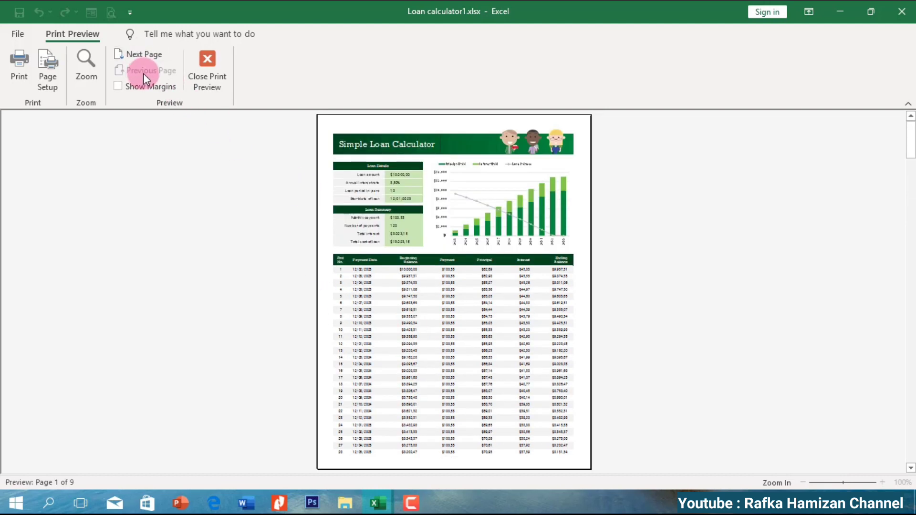
{"action": "left_click", "coordinate": [207, 67]}
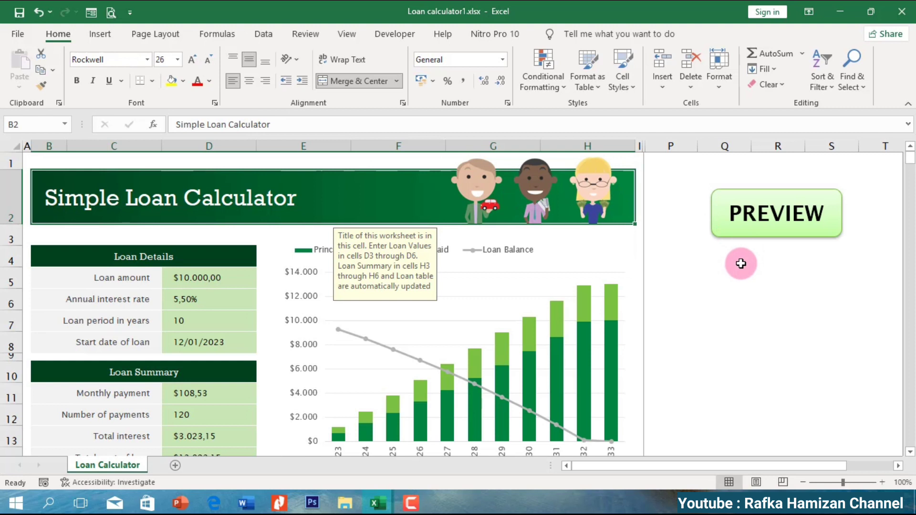
- Switch to the Loan calculator2 workbook
{"action": "left_click", "coordinate": [378, 503]}
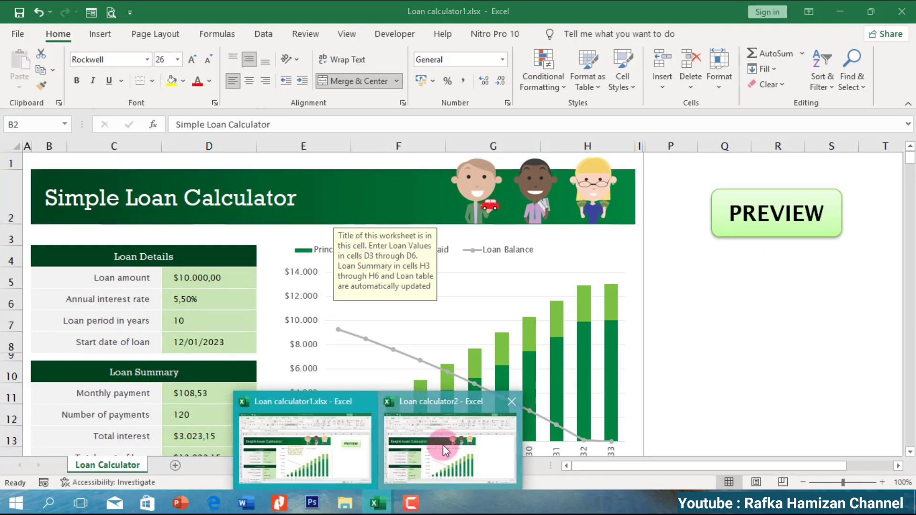
{"action": "left_click", "coordinate": [432, 452]}
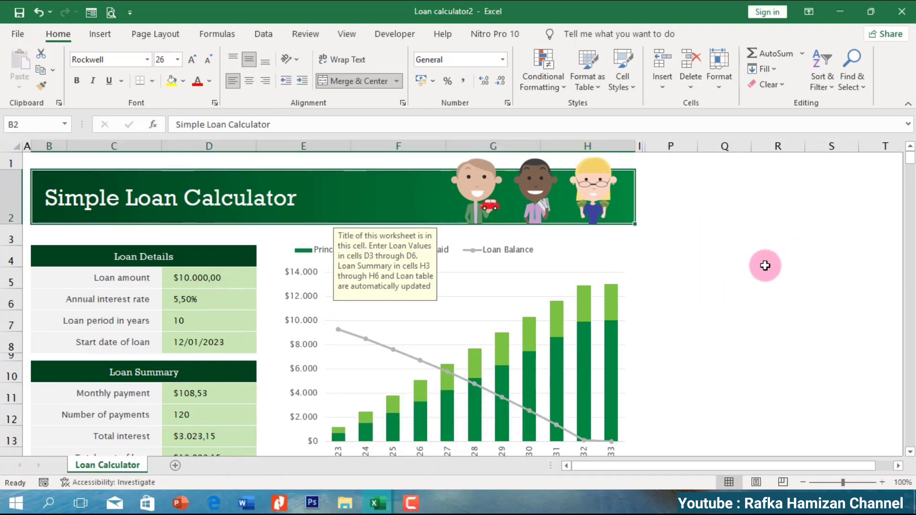
{"action": "left_click", "coordinate": [376, 503]}
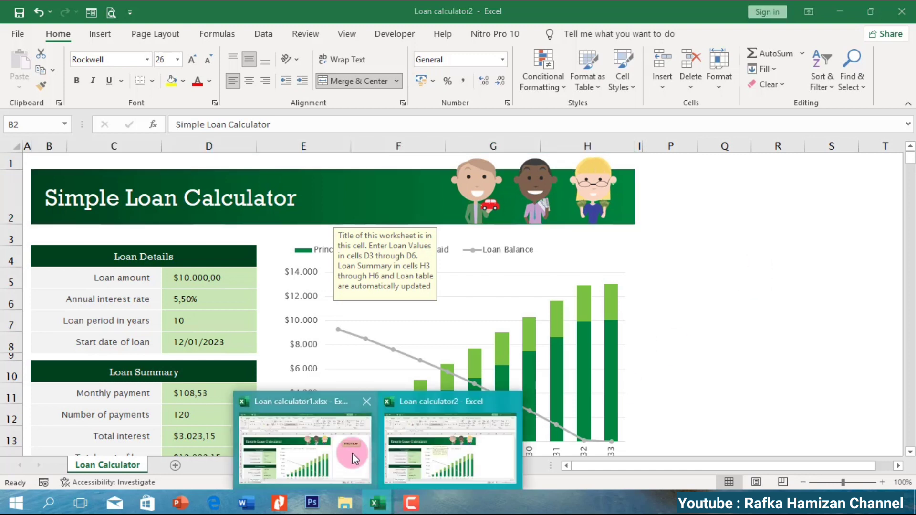
{"action": "left_click", "coordinate": [352, 458]}
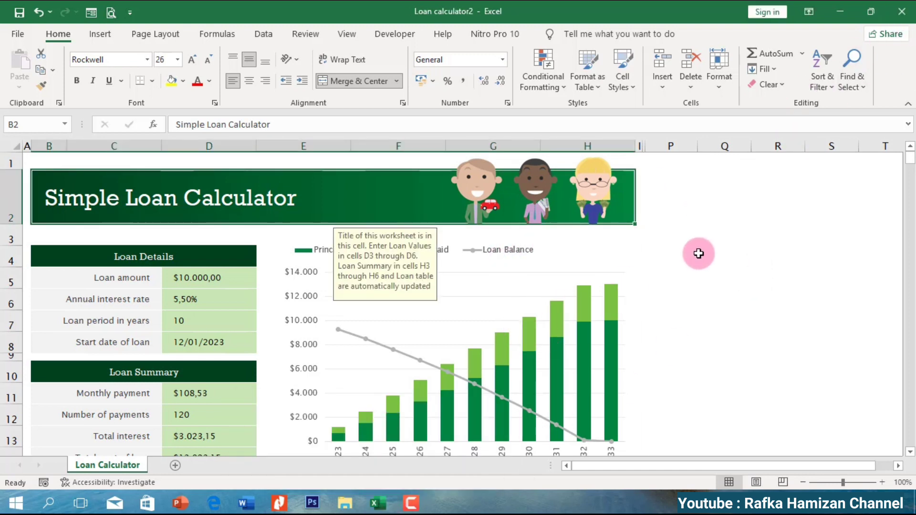
{"action": "left_click", "coordinate": [385, 33]}
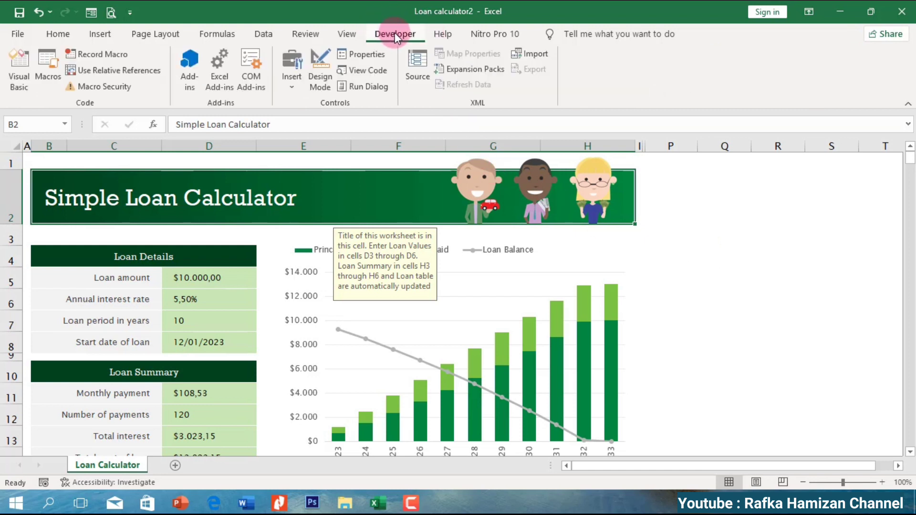
{"action": "left_click", "coordinate": [56, 37]}
- Enable the Developer tab through Excel Options > Customize Ribbon and show it
{"action": "left_click", "coordinate": [19, 32]}
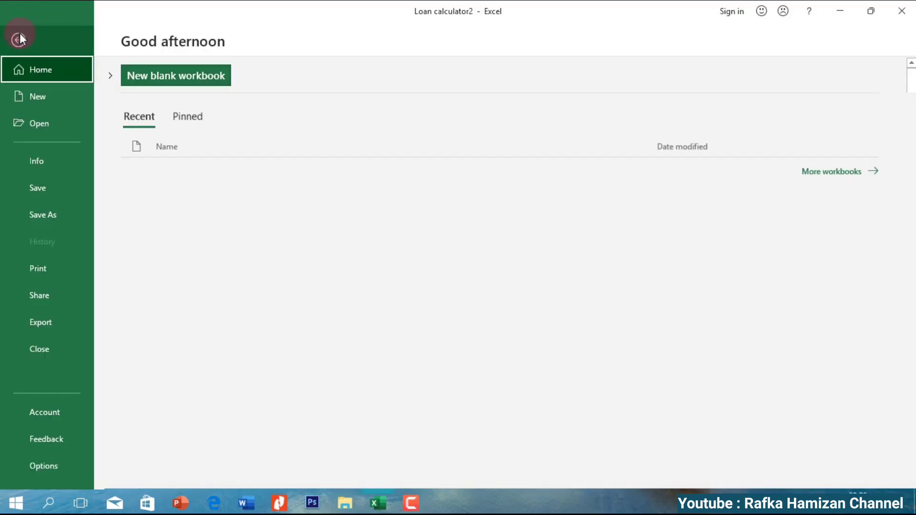
{"action": "left_click", "coordinate": [30, 470]}
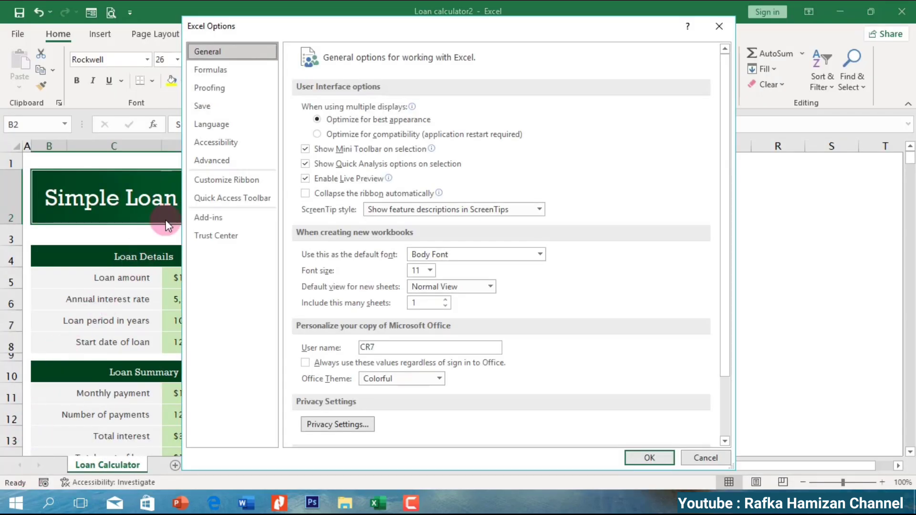
{"action": "left_click", "coordinate": [237, 185]}
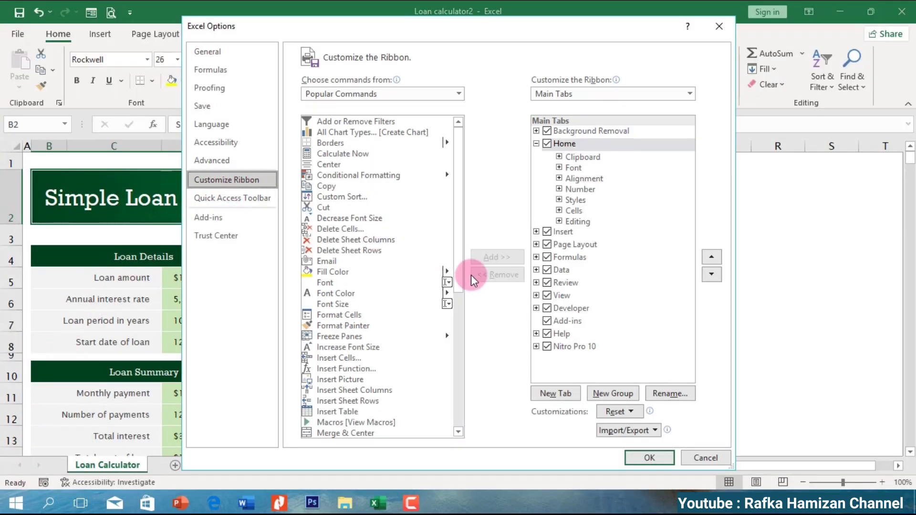
{"action": "left_click", "coordinate": [547, 308]}
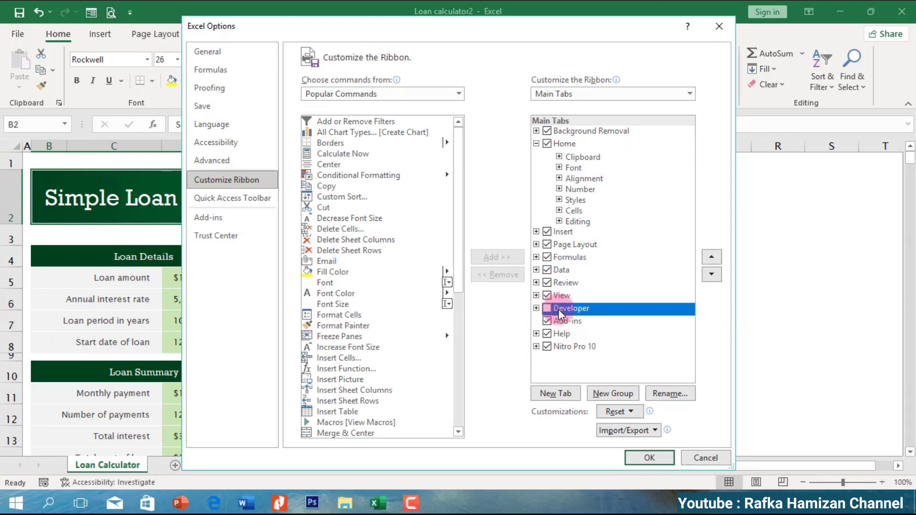
{"action": "left_click", "coordinate": [547, 308]}
{"action": "left_click", "coordinate": [652, 456]}
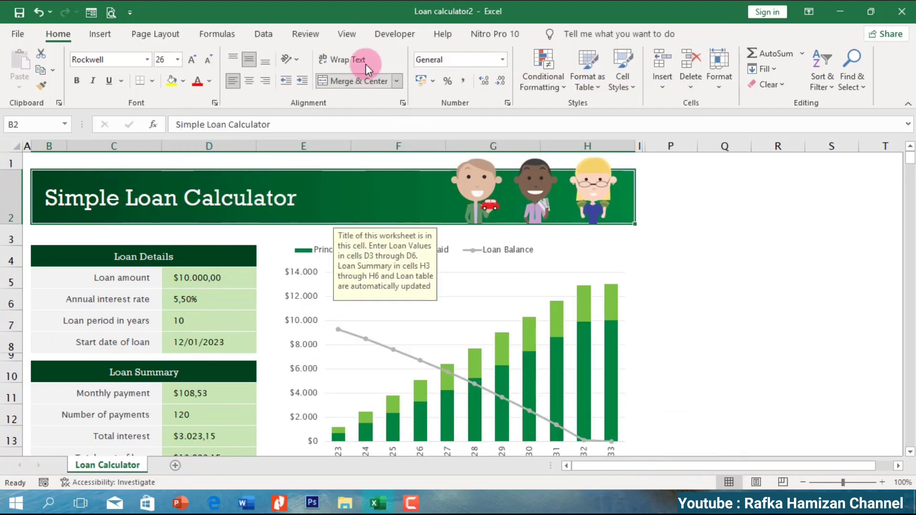
{"action": "left_click", "coordinate": [393, 34]}
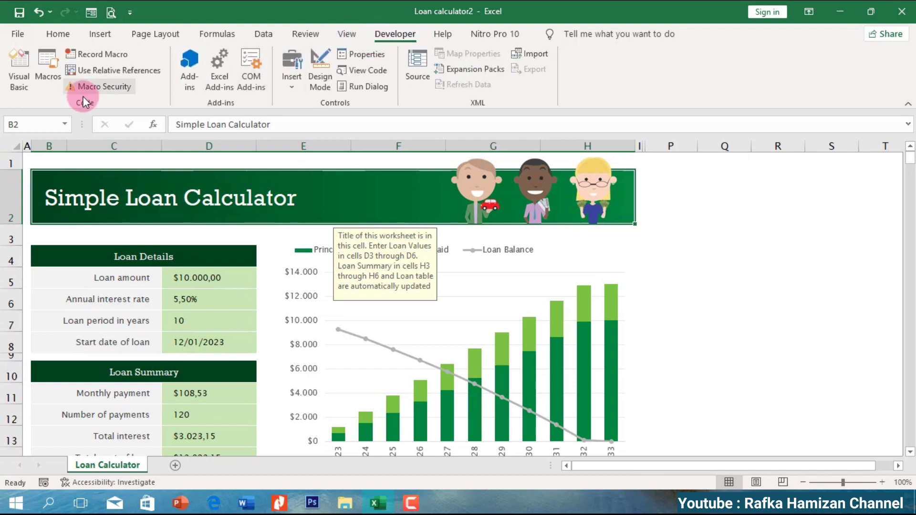
- Insert a VBA module with Sub print_preview() calling ActiveSheet.PrintPreview
{"action": "left_click", "coordinate": [22, 76]}
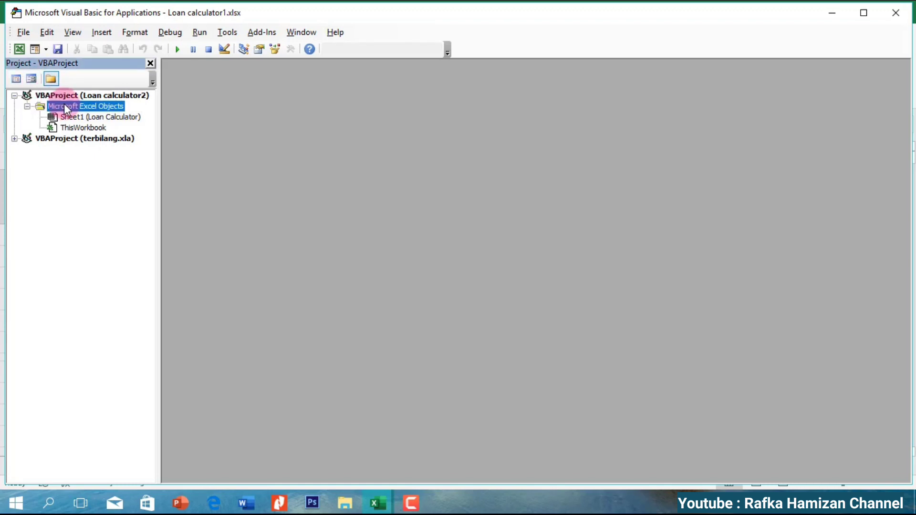
{"action": "right_click", "coordinate": [64, 105]}
{"action": "mouse_move", "coordinate": [97, 176]}
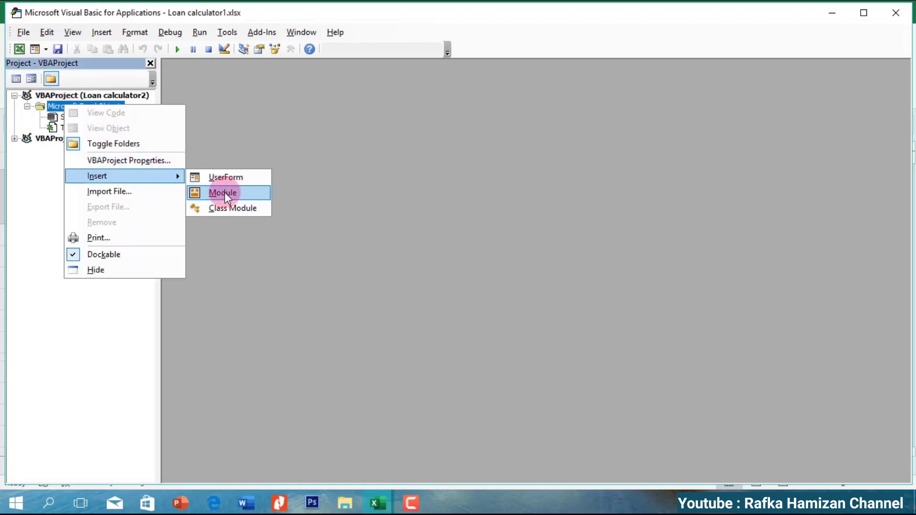
{"action": "left_click", "coordinate": [225, 193]}
{"action": "type", "text": "sub p"}
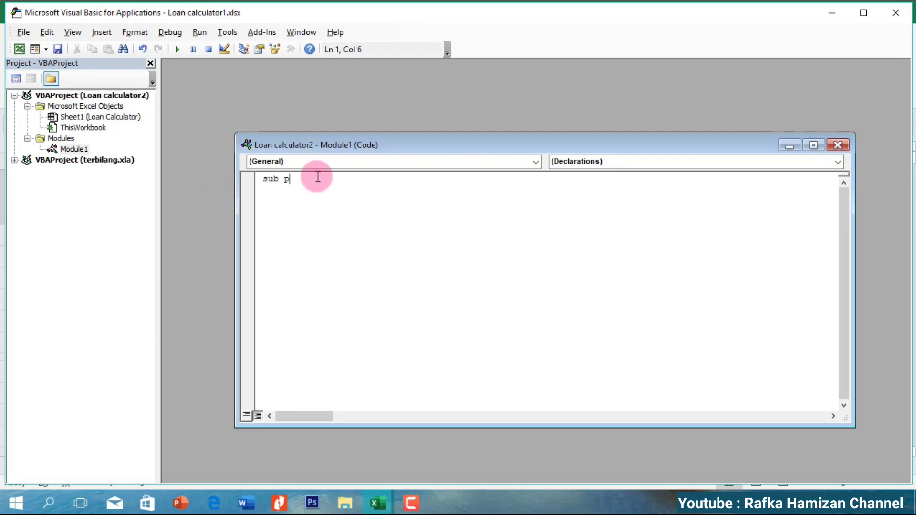
{"action": "type", "text": "rint_pre"}
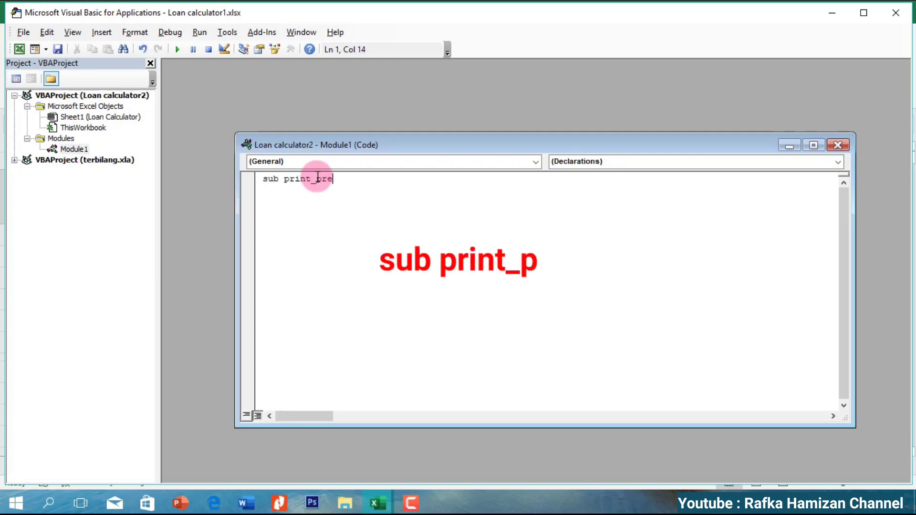
{"action": "type", "text": "view("}
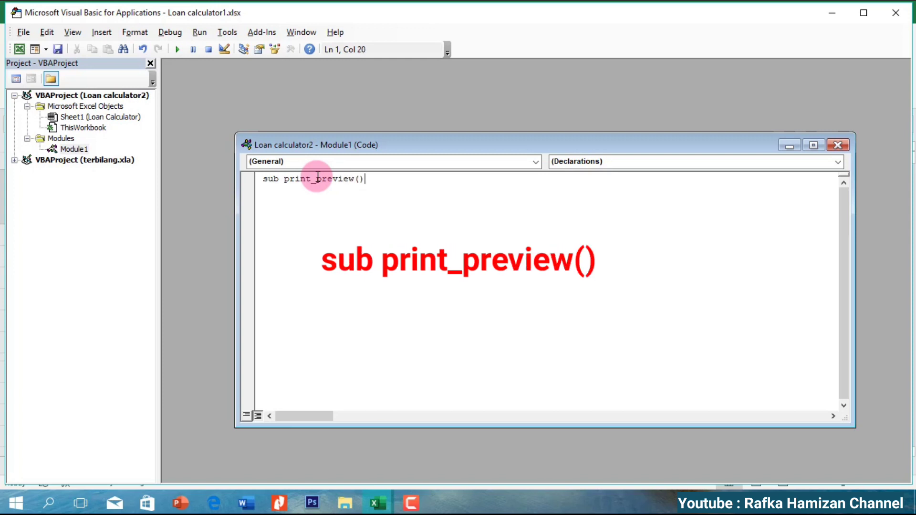
{"action": "key", "text": "Return"}
{"action": "type", "text": "activesh"}
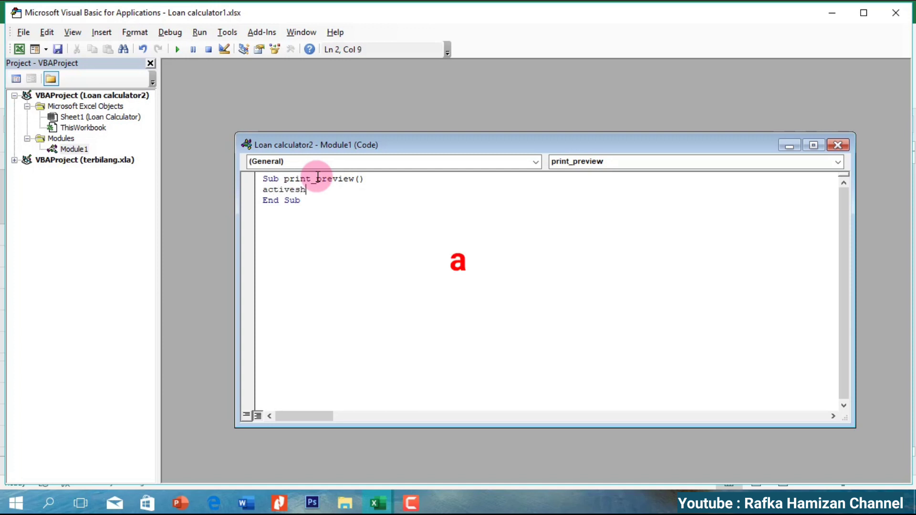
{"action": "type", "text": "eet"}
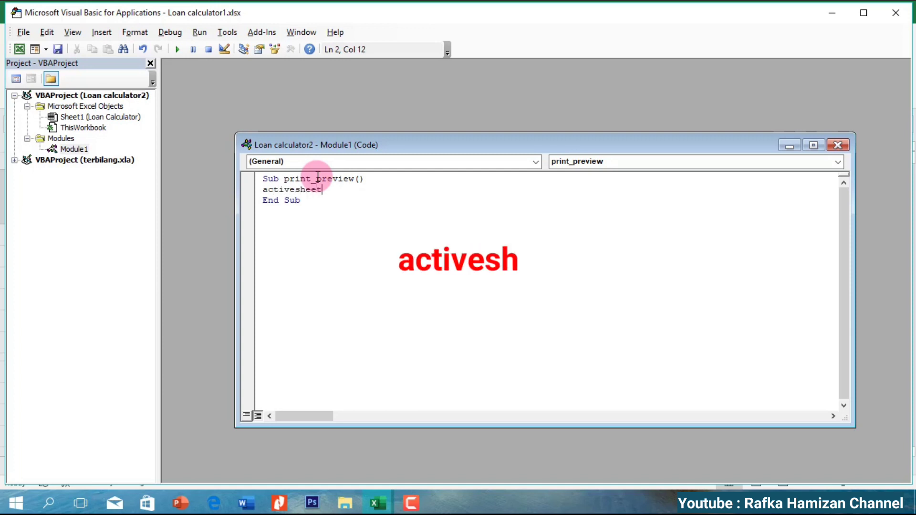
{"action": "type", "text": "."}
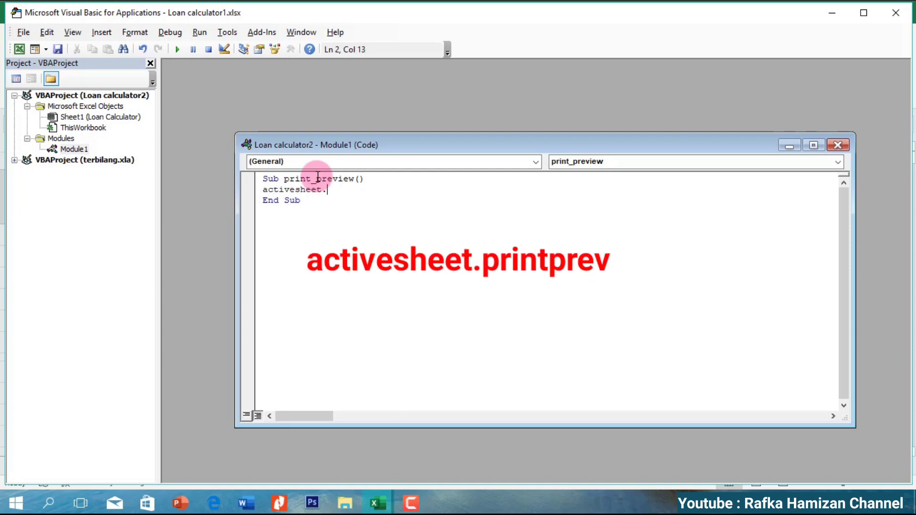
{"action": "type", "text": "printpreview"}
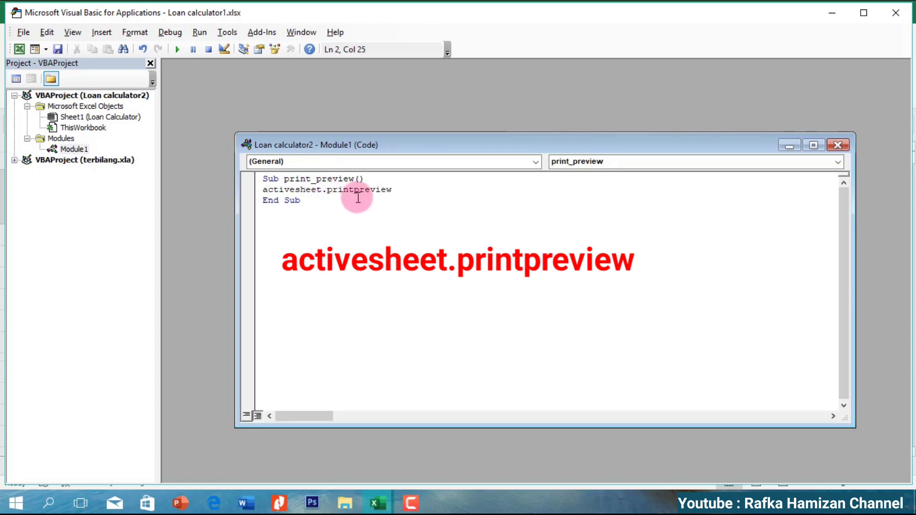
- Save the workbook as Loan calculator2.xlsx, accepting the format and privacy warnings
{"action": "left_click", "coordinate": [55, 50]}
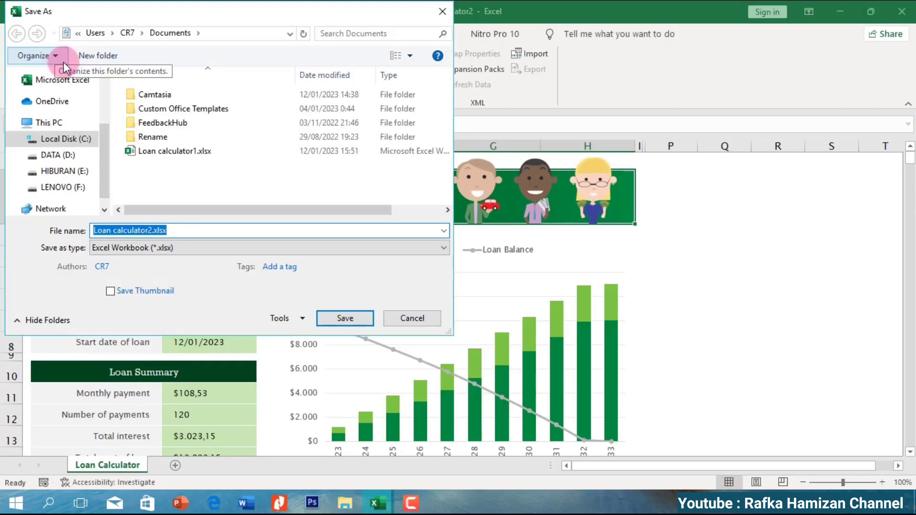
{"action": "left_click", "coordinate": [346, 321]}
{"action": "left_click", "coordinate": [410, 312]}
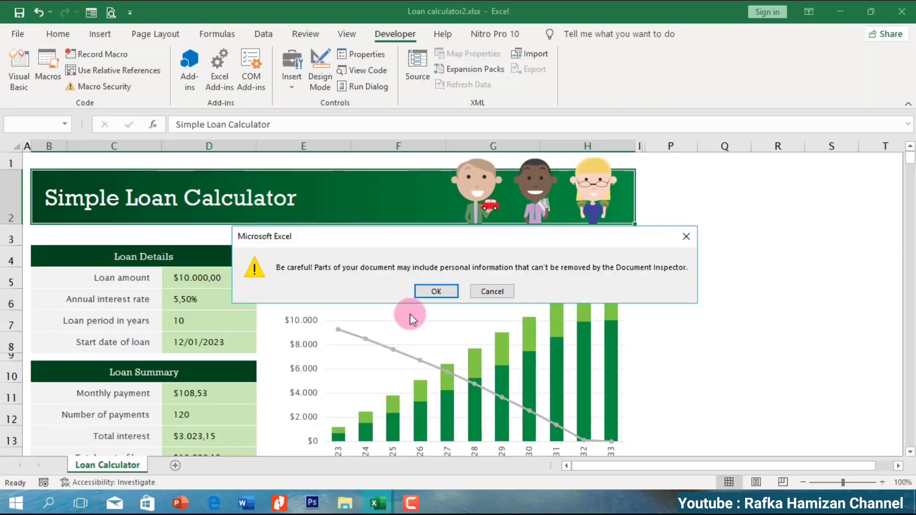
{"action": "left_click", "coordinate": [436, 289]}
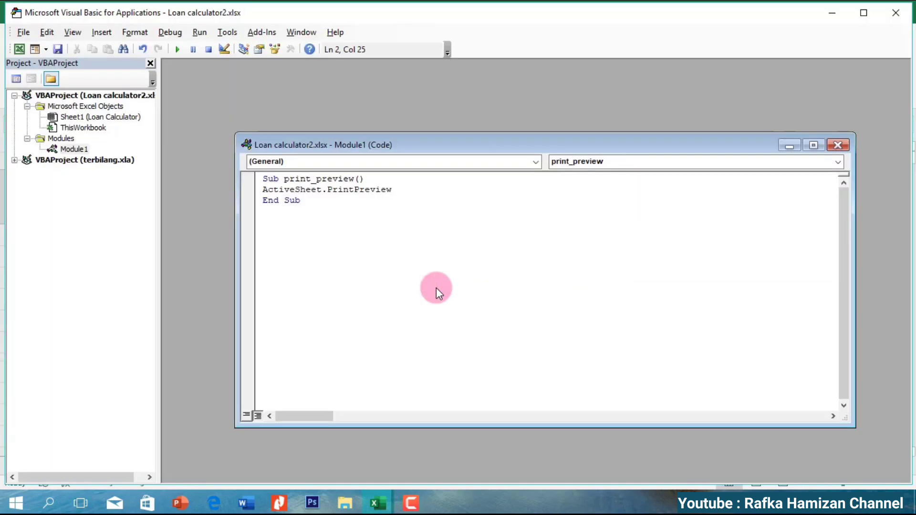
- Close the code window and VBA editor, back to the sheet's Insert shapes
{"action": "left_click", "coordinate": [838, 145]}
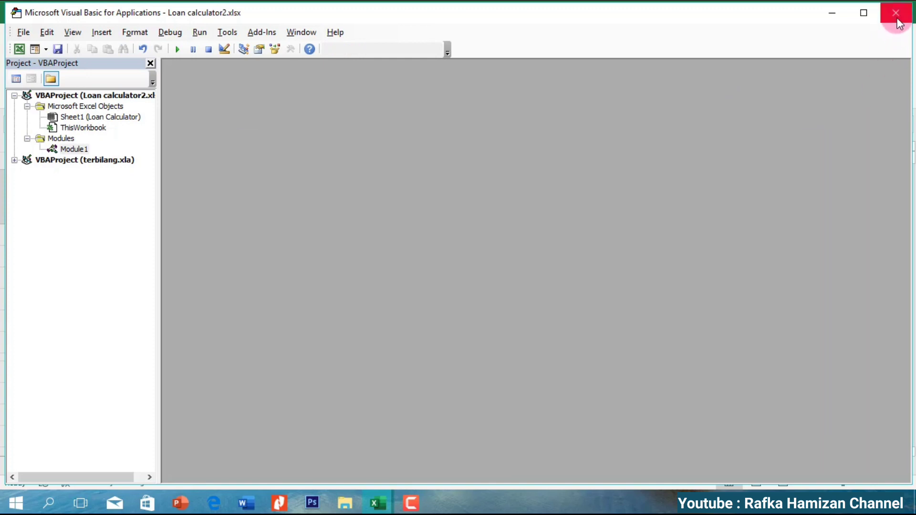
{"action": "left_click", "coordinate": [896, 13]}
{"action": "left_click", "coordinate": [99, 34]}
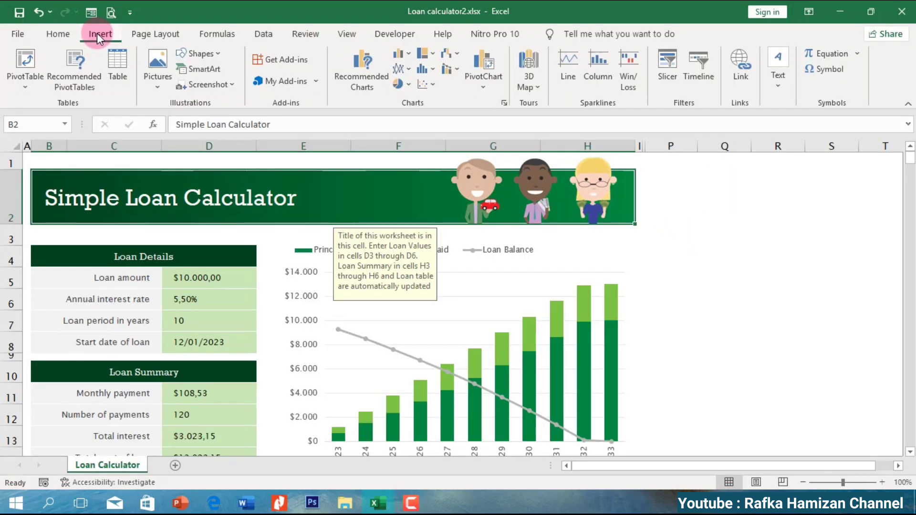
{"action": "left_click", "coordinate": [200, 54]}
- Draw a rounded rectangle beside the title and give it a light green shape style
{"action": "left_click", "coordinate": [250, 91]}
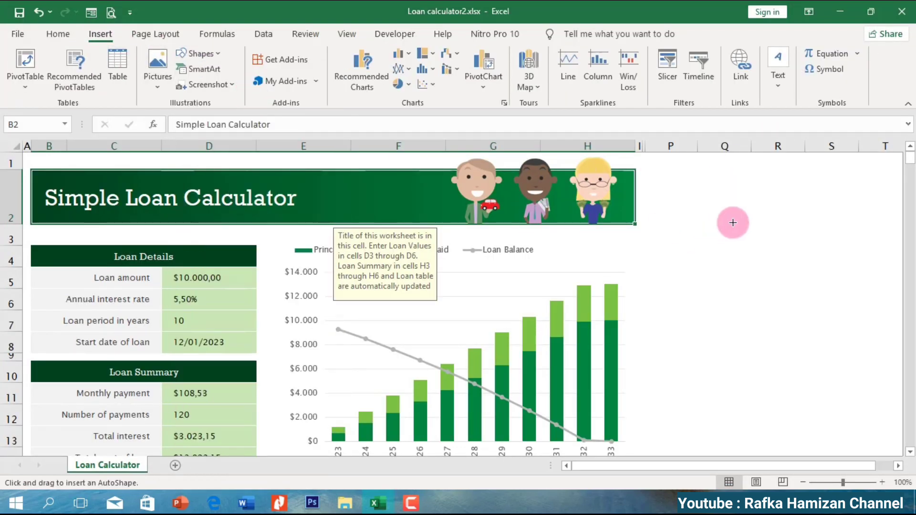
{"action": "left_click_drag", "start_coordinate": [695, 208], "coordinate": [827, 258]}
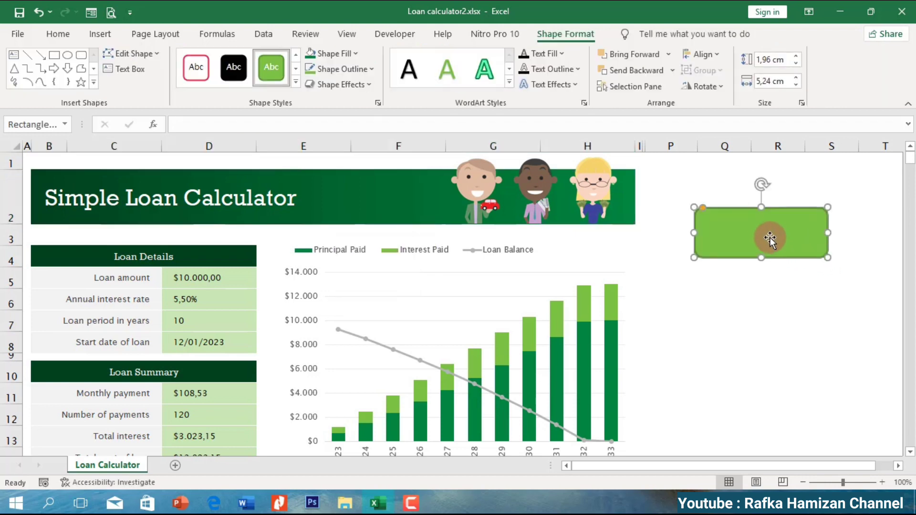
{"action": "left_click", "coordinate": [298, 86]}
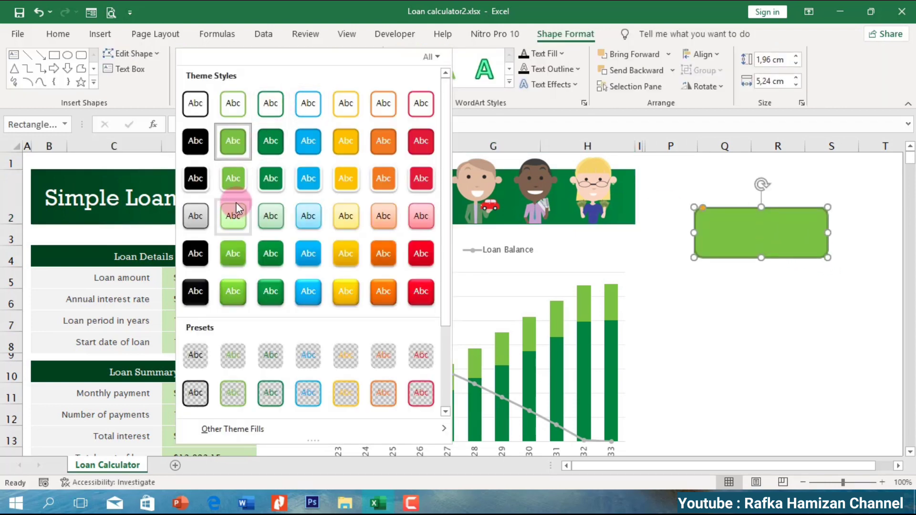
{"action": "left_click", "coordinate": [308, 218]}
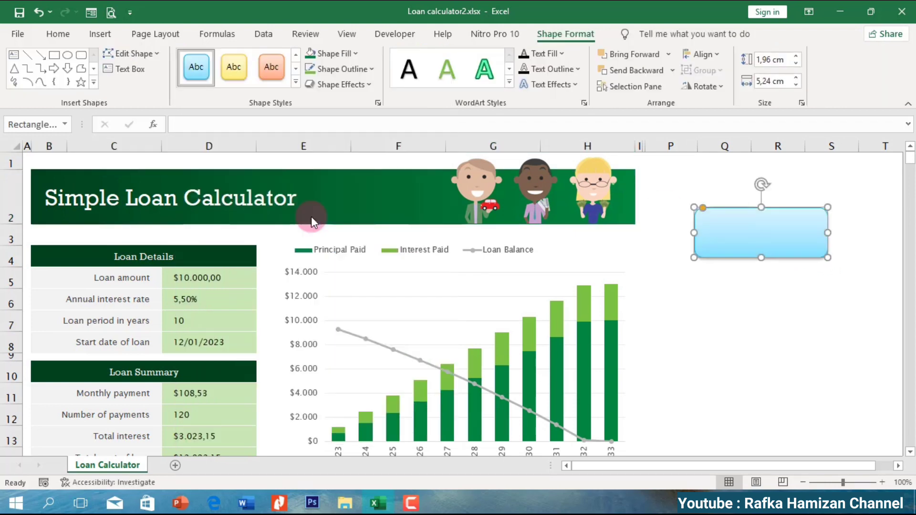
{"action": "left_click", "coordinate": [297, 85]}
{"action": "left_click", "coordinate": [235, 218]}
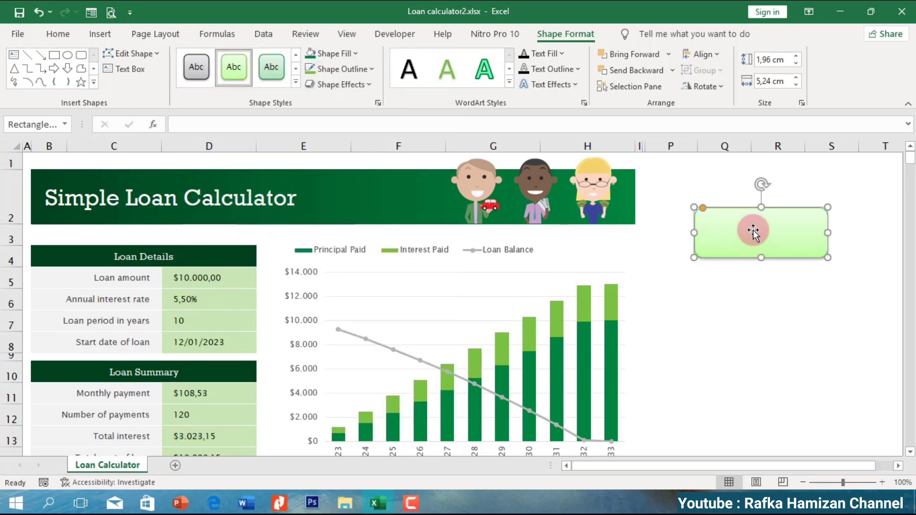
{"action": "right_click", "coordinate": [753, 230]}
- Type PRINT PREVIEW in the shape and make it bold, centred and size 20
{"action": "left_click", "coordinate": [794, 263]}
{"action": "type", "text": "PRINT PREVIEW"}
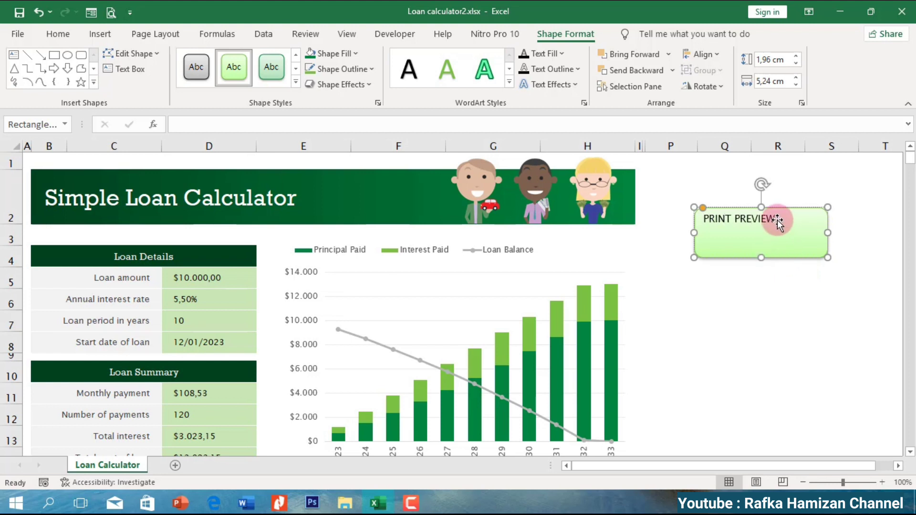
{"action": "left_click_drag", "start_coordinate": [699, 220], "coordinate": [799, 225]}
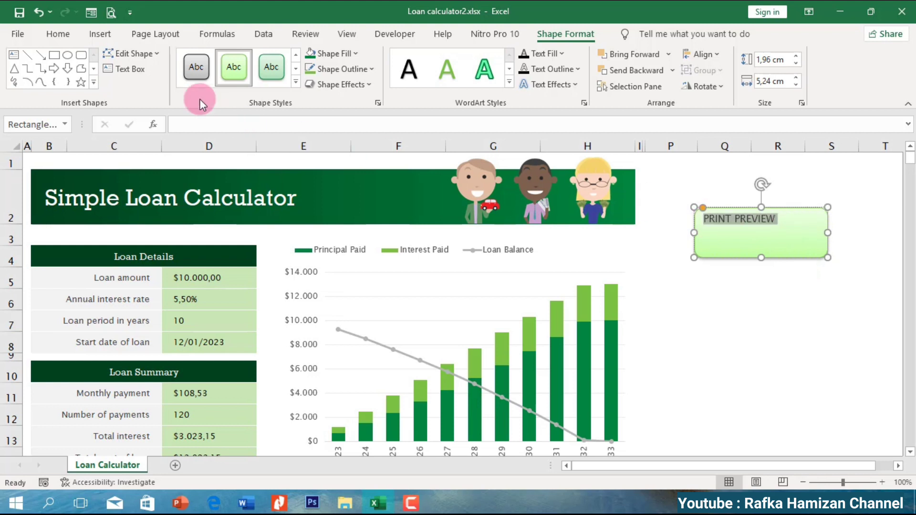
{"action": "left_click", "coordinate": [56, 30]}
{"action": "left_click", "coordinate": [76, 82]}
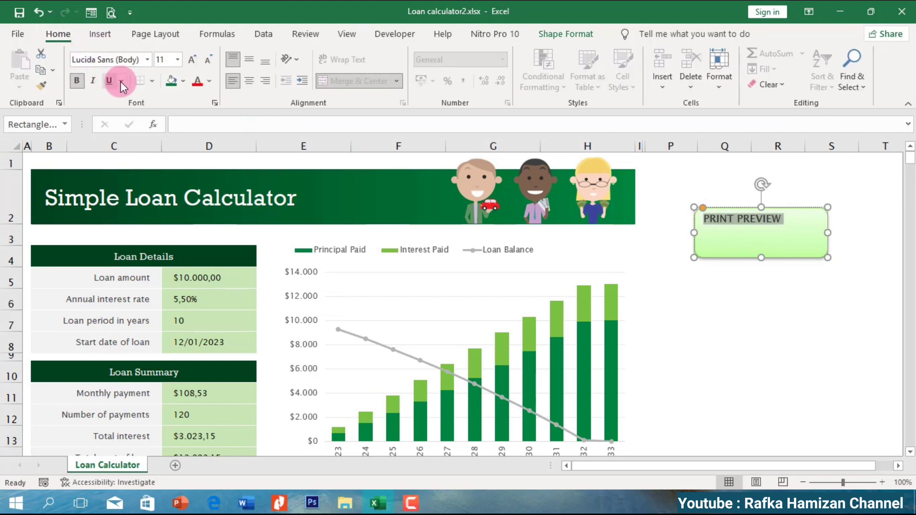
{"action": "left_click", "coordinate": [248, 58]}
{"action": "left_click", "coordinate": [250, 82]}
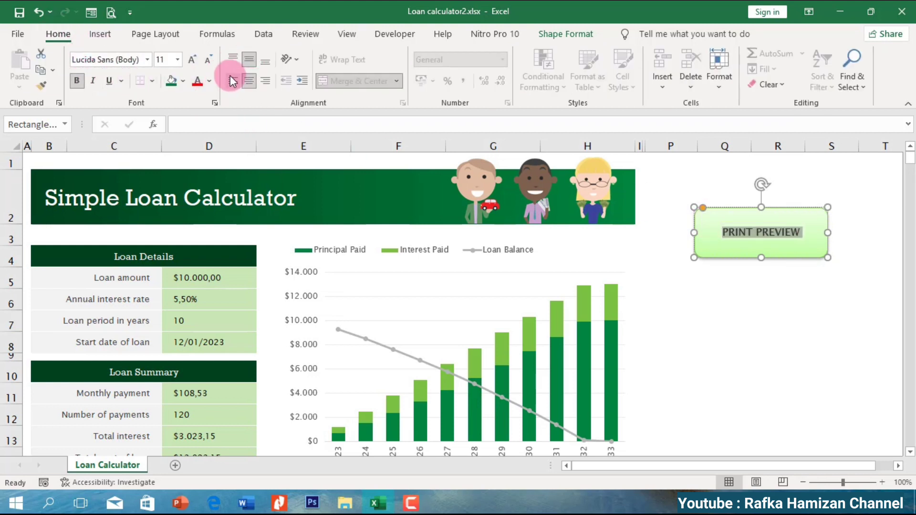
{"action": "left_click", "coordinate": [179, 60]}
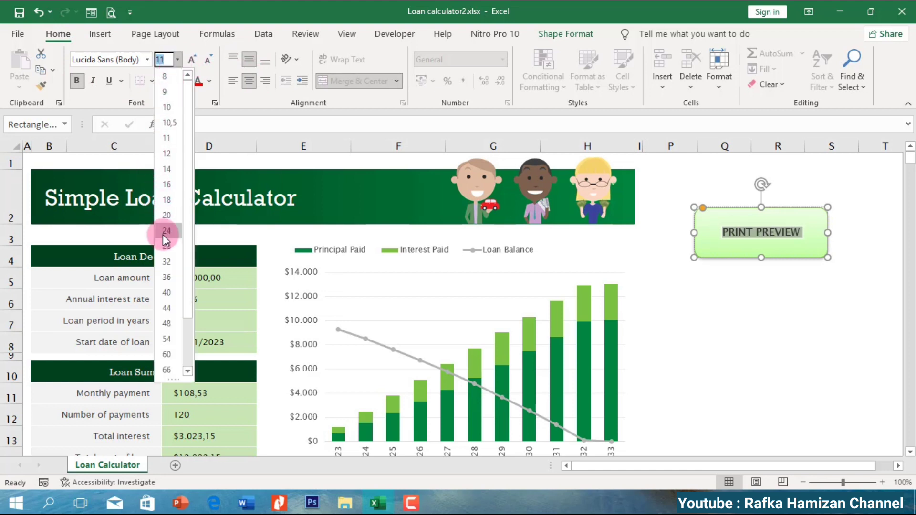
{"action": "left_click", "coordinate": [168, 216]}
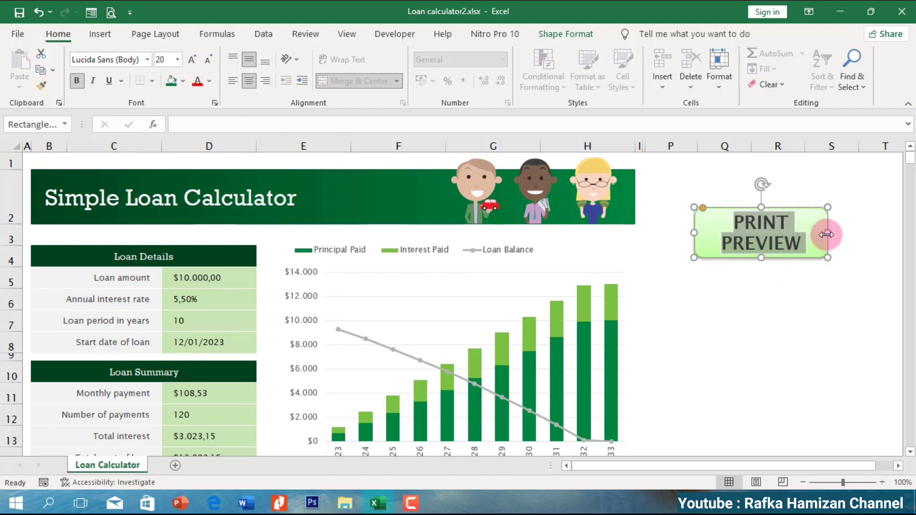
- Enlarge the shape so both words fit, then reselect it
{"action": "mouse_move", "coordinate": [827, 231]}
{"action": "left_mouse_down"}
{"action": "mouse_move", "coordinate": [816, 233]}
{"action": "mouse_move", "coordinate": [830, 266]}
{"action": "left_mouse_up"}
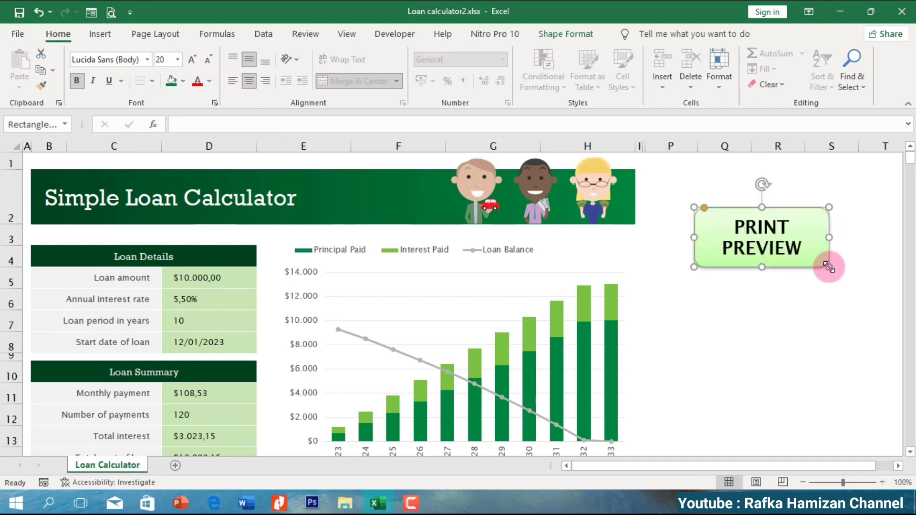
{"action": "left_click", "coordinate": [792, 286]}
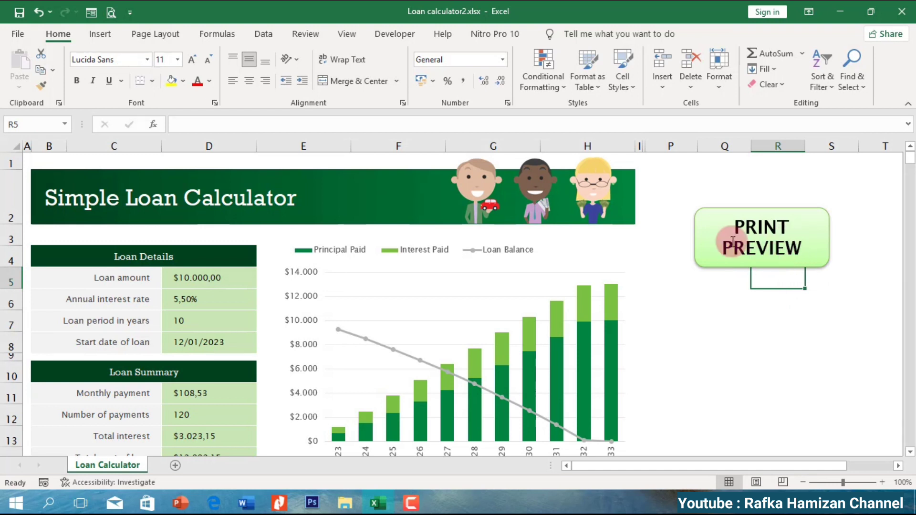
{"action": "left_click", "coordinate": [722, 263]}
- Assign the print_preview macro to the PRINT PREVIEW shape
{"action": "right_click", "coordinate": [722, 263]}
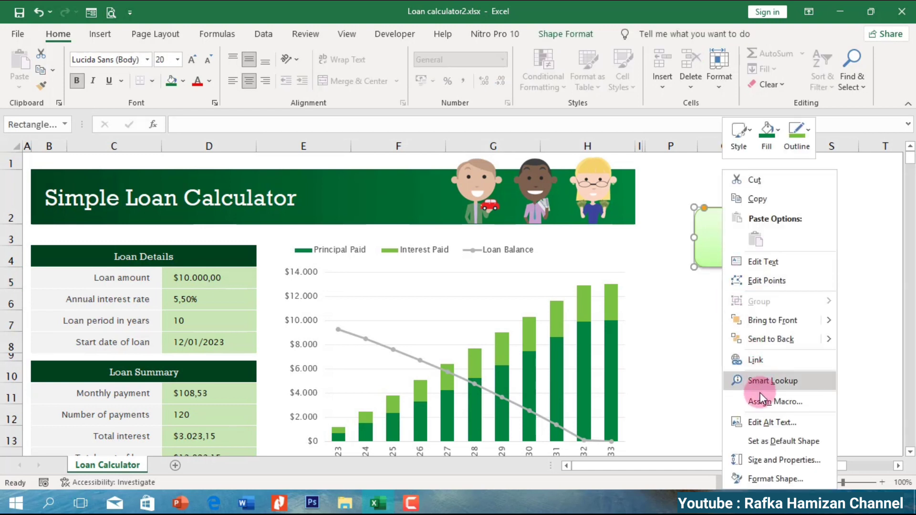
{"action": "left_click", "coordinate": [752, 404]}
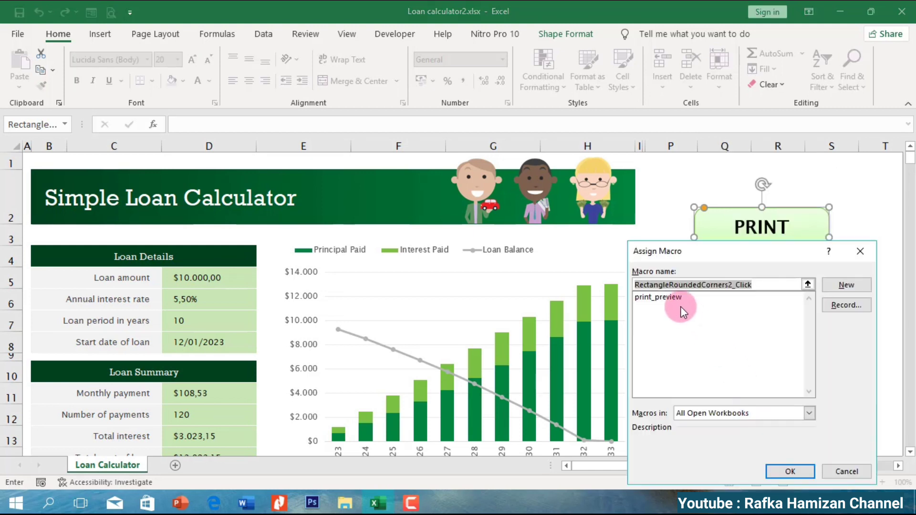
{"action": "left_click", "coordinate": [660, 296]}
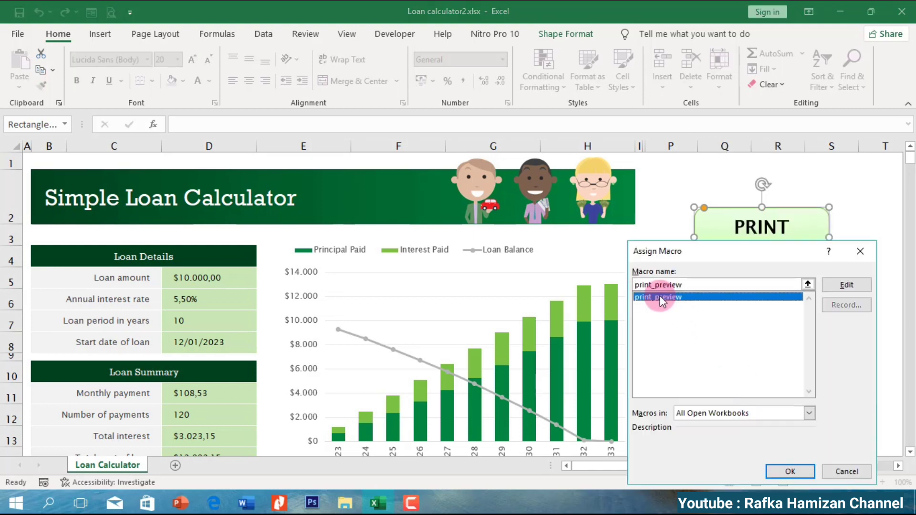
{"action": "left_click", "coordinate": [790, 471]}
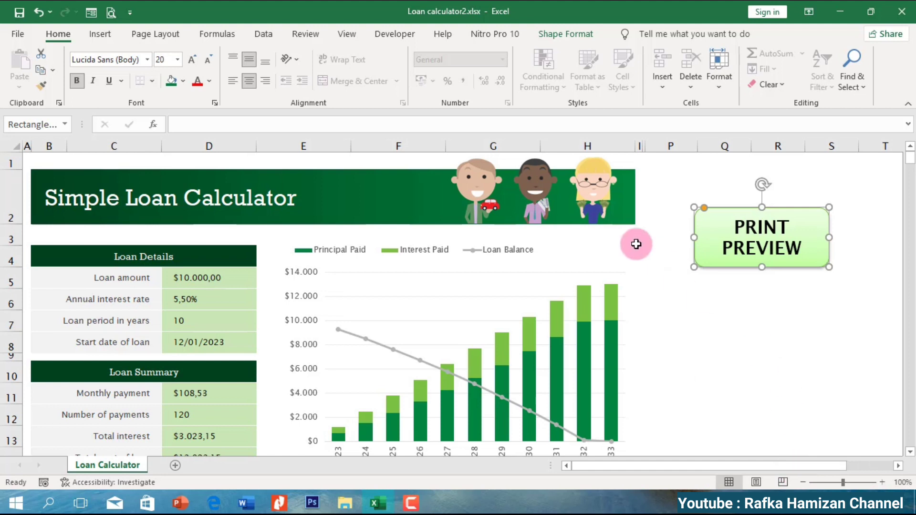
{"action": "left_click", "coordinate": [405, 199]}
- Select B2:H136 and set it as the print area
{"action": "left_click", "coordinate": [342, 189]}
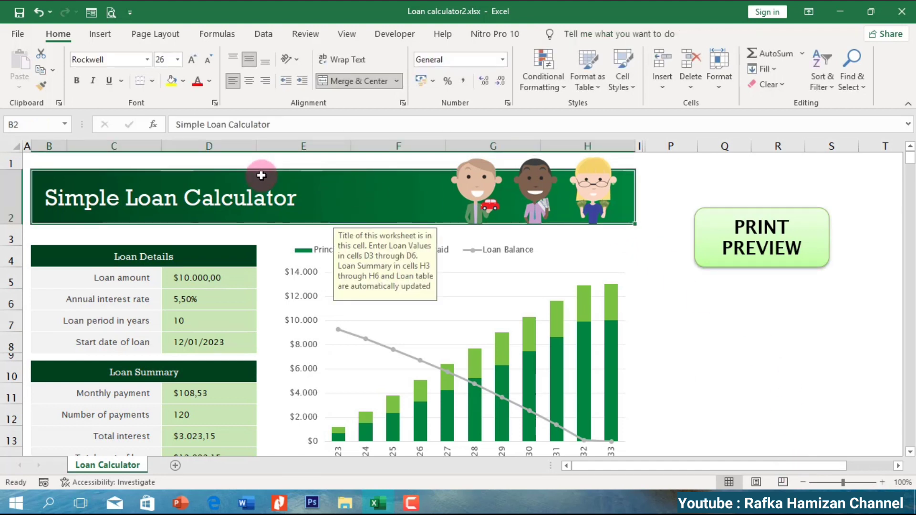
{"action": "mouse_move", "coordinate": [278, 181]}
{"action": "left_mouse_down"}
{"action": "mouse_move", "coordinate": [278, 433]}
{"action": "mouse_move", "coordinate": [286, 370]}
{"action": "left_mouse_up"}
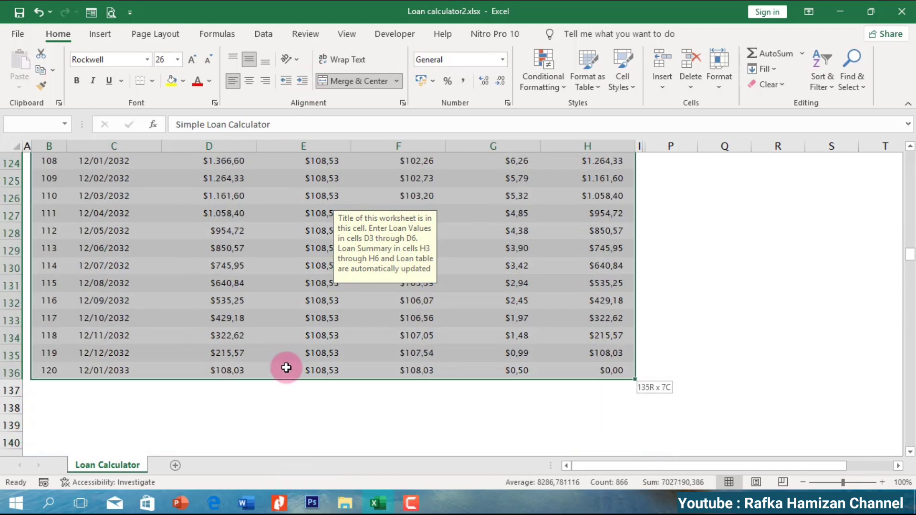
{"action": "left_click", "coordinate": [173, 36]}
{"action": "left_click", "coordinate": [222, 86]}
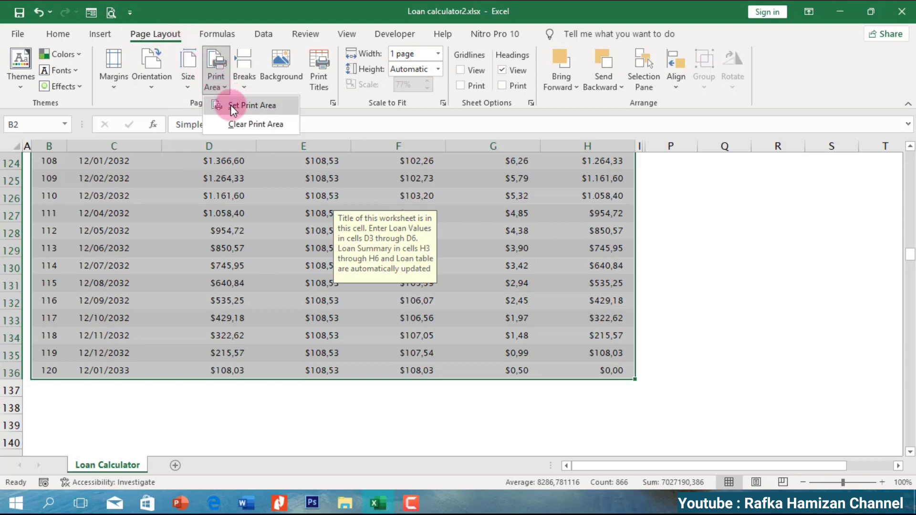
{"action": "left_click", "coordinate": [233, 106]}
{"action": "left_click", "coordinate": [772, 307]}
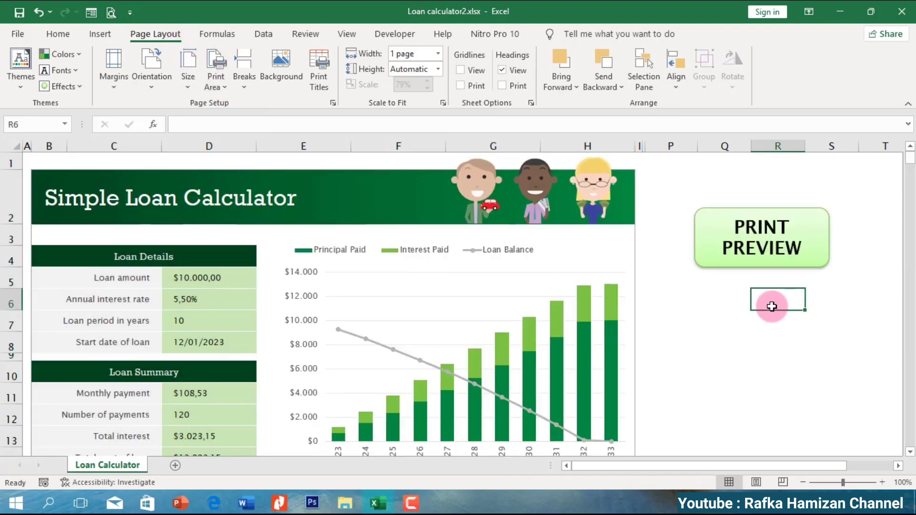
- Test the button's 4-page print preview, close it, and select from B1 to the table's end
{"action": "left_click", "coordinate": [764, 238]}
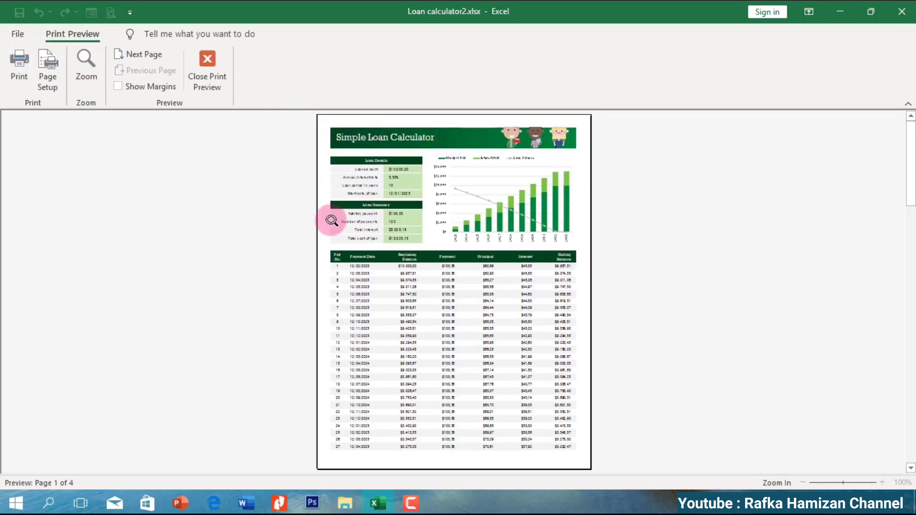
{"action": "left_click", "coordinate": [207, 67]}
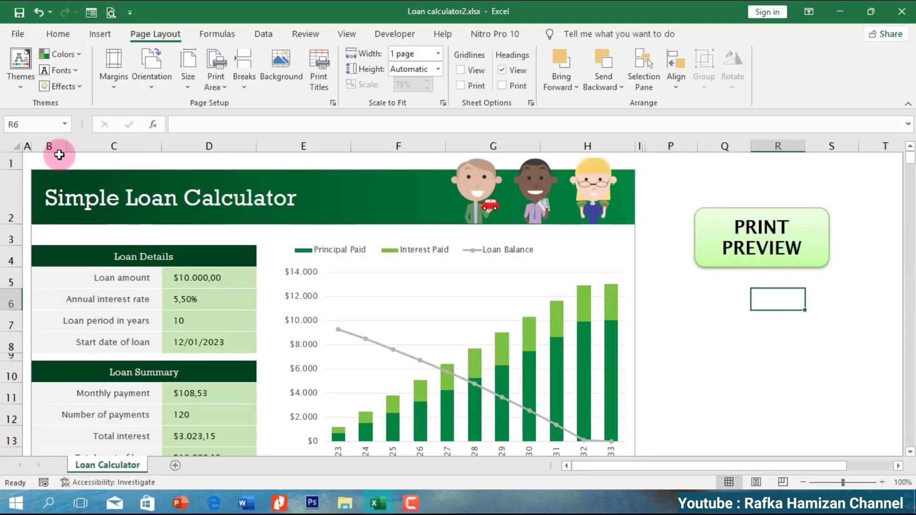
{"action": "mouse_move", "coordinate": [59, 155]}
{"action": "left_mouse_down"}
{"action": "mouse_move", "coordinate": [530, 489]}
{"action": "mouse_move", "coordinate": [505, 292]}
{"action": "mouse_move", "coordinate": [509, 108]}
{"action": "mouse_move", "coordinate": [513, 263]}
{"action": "mouse_move", "coordinate": [474, 286]}
{"action": "left_mouse_up"}
- Set the selected B1:H136 range as the print area
{"action": "left_click", "coordinate": [216, 71]}
{"action": "left_click", "coordinate": [235, 108]}
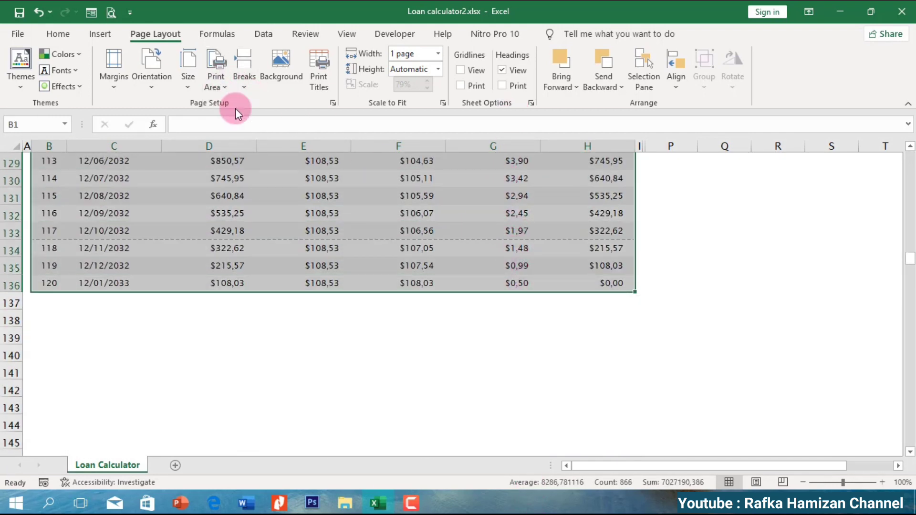
{"action": "left_click", "coordinate": [724, 299]}
- Run PRINT PREVIEW, zoom and step through all four pages, then close it
{"action": "left_click", "coordinate": [749, 250]}
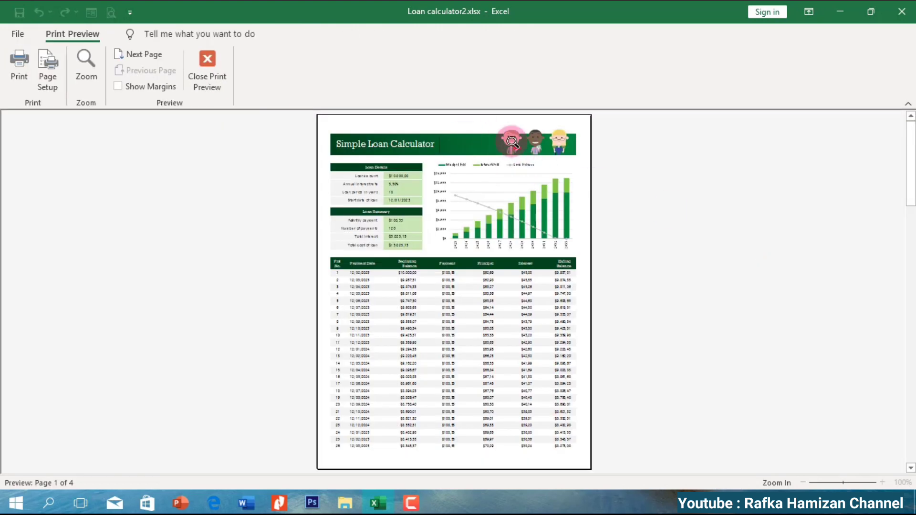
{"action": "left_click", "coordinate": [530, 143]}
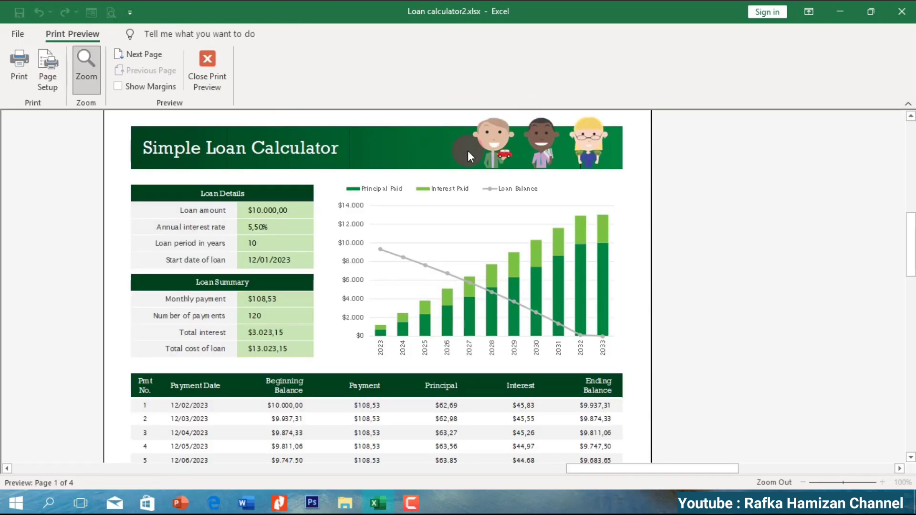
{"action": "left_click", "coordinate": [467, 150]}
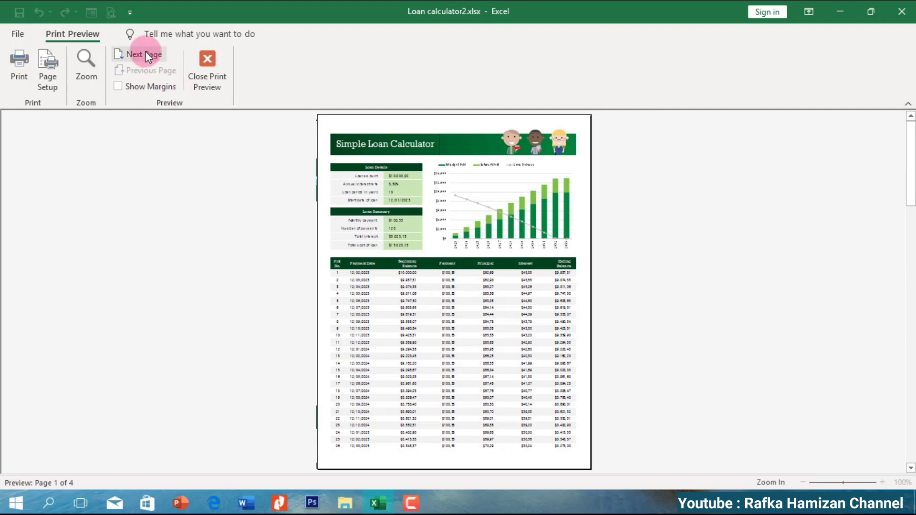
{"action": "left_click", "coordinate": [147, 54]}
{"action": "left_click", "coordinate": [147, 54]}
{"action": "left_click", "coordinate": [147, 54]}
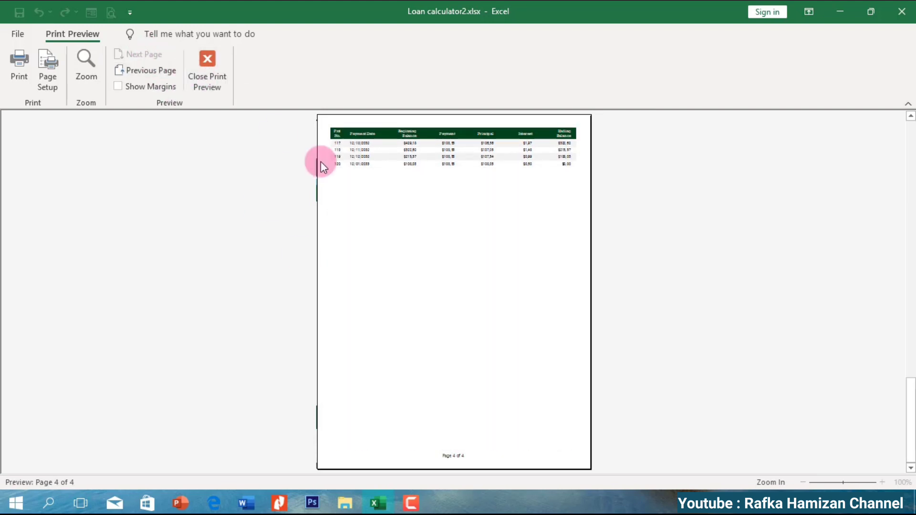
{"action": "left_click", "coordinate": [208, 71]}
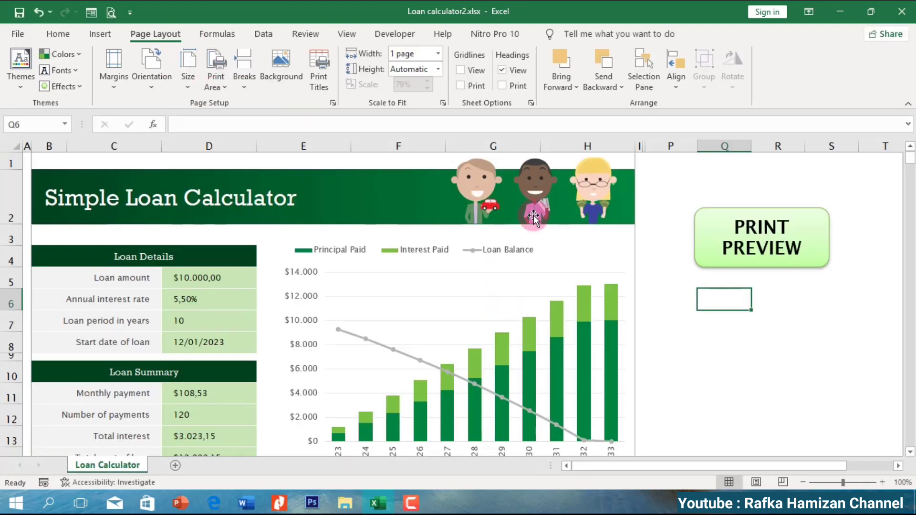